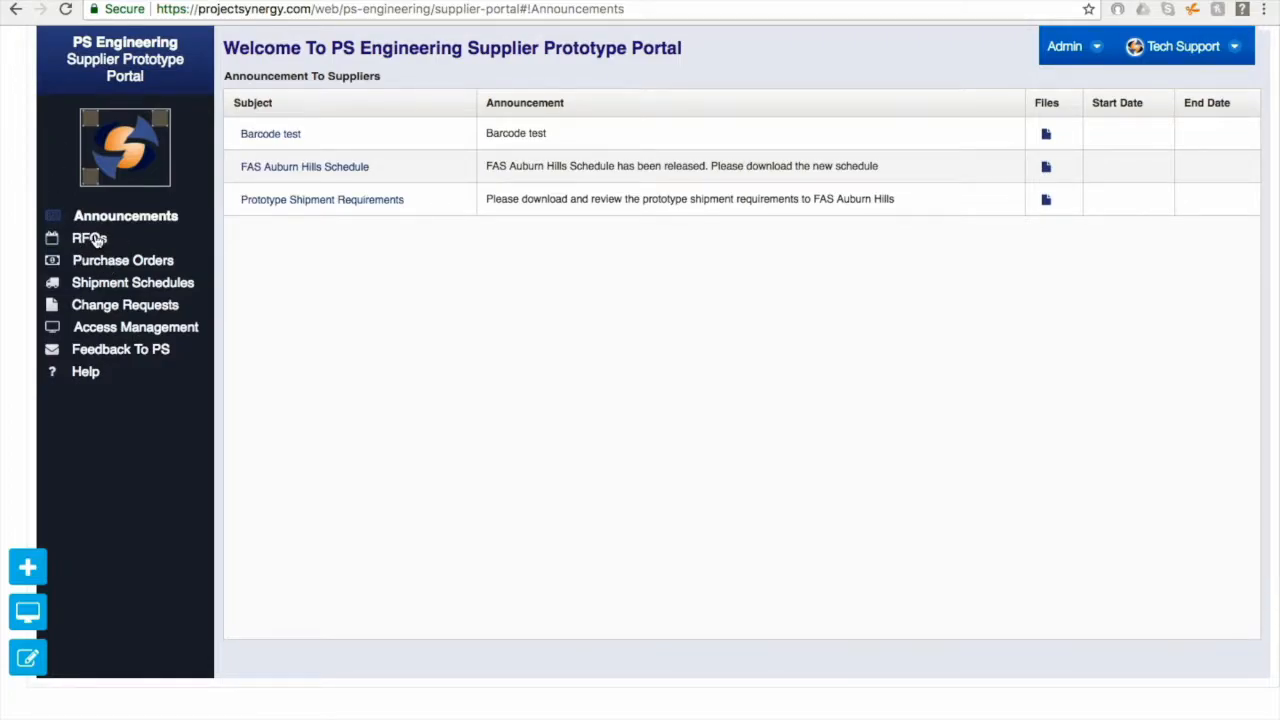
# Open RFQ-00030 Rear Seat Riser from the RFQ list and review its quote information and part cost tables
pyautogui.click(89, 238)
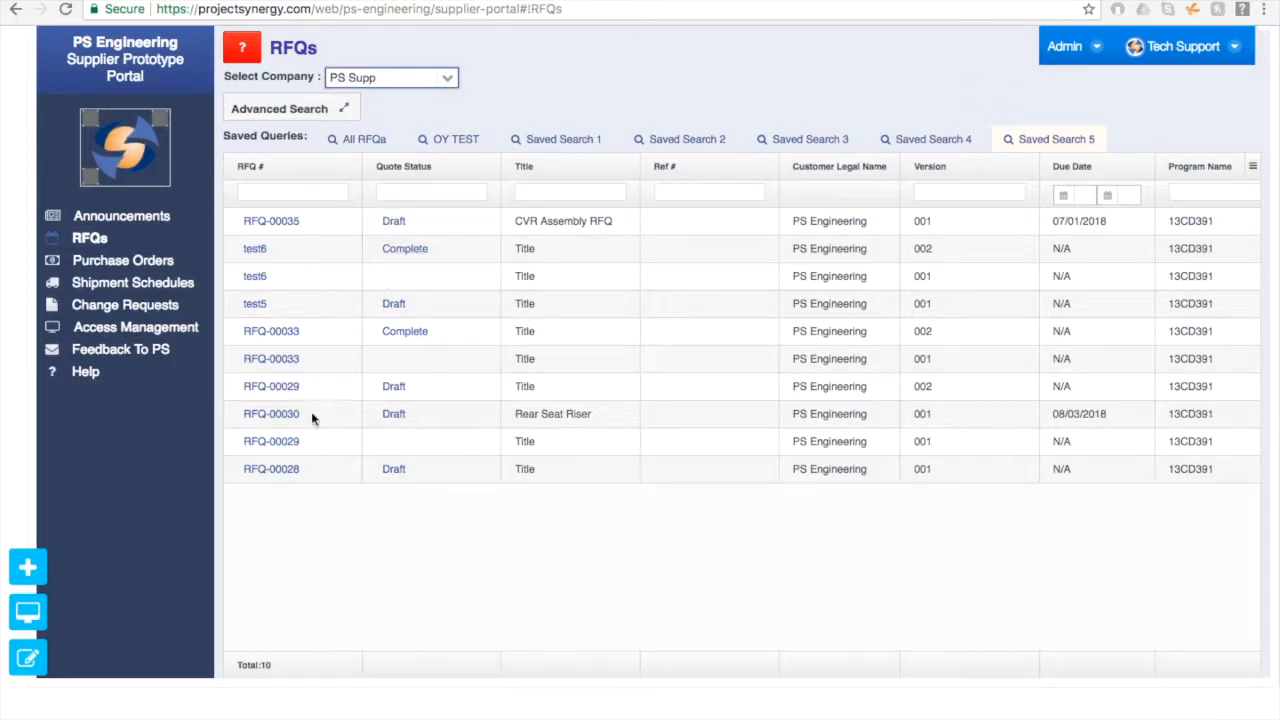
pyautogui.click(275, 420)
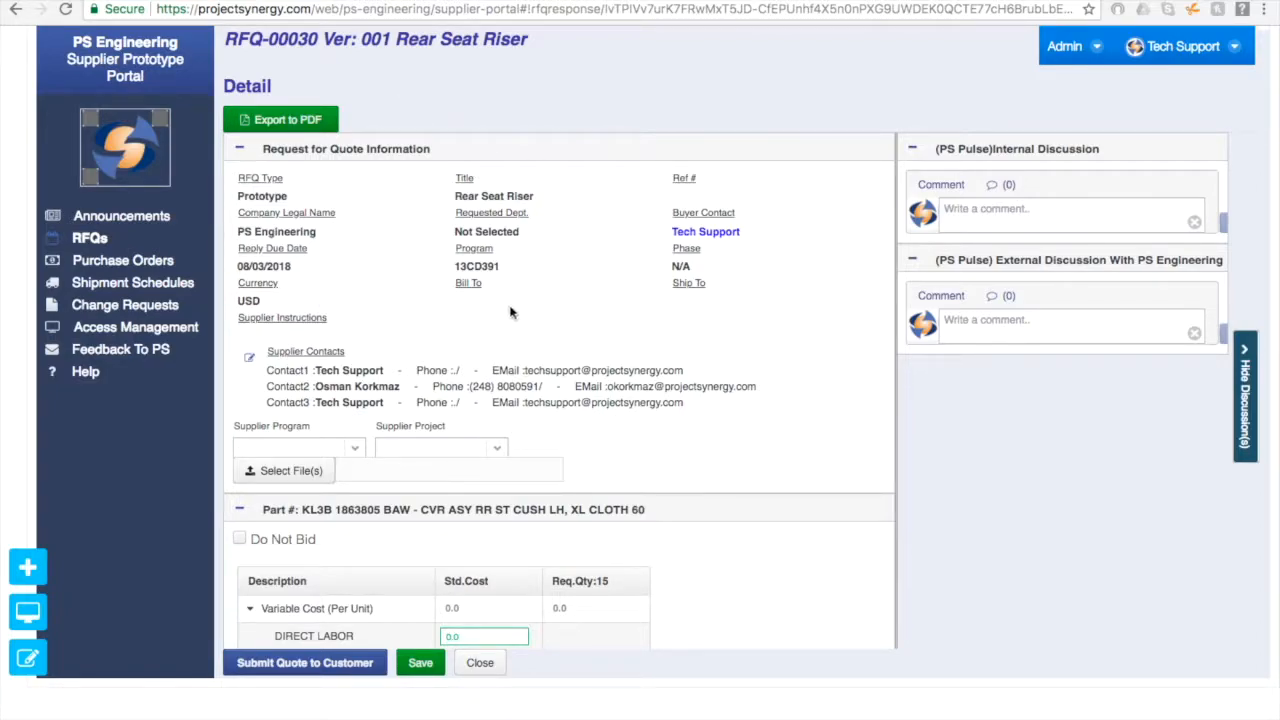
pyautogui.scroll(-3, 538, 466)
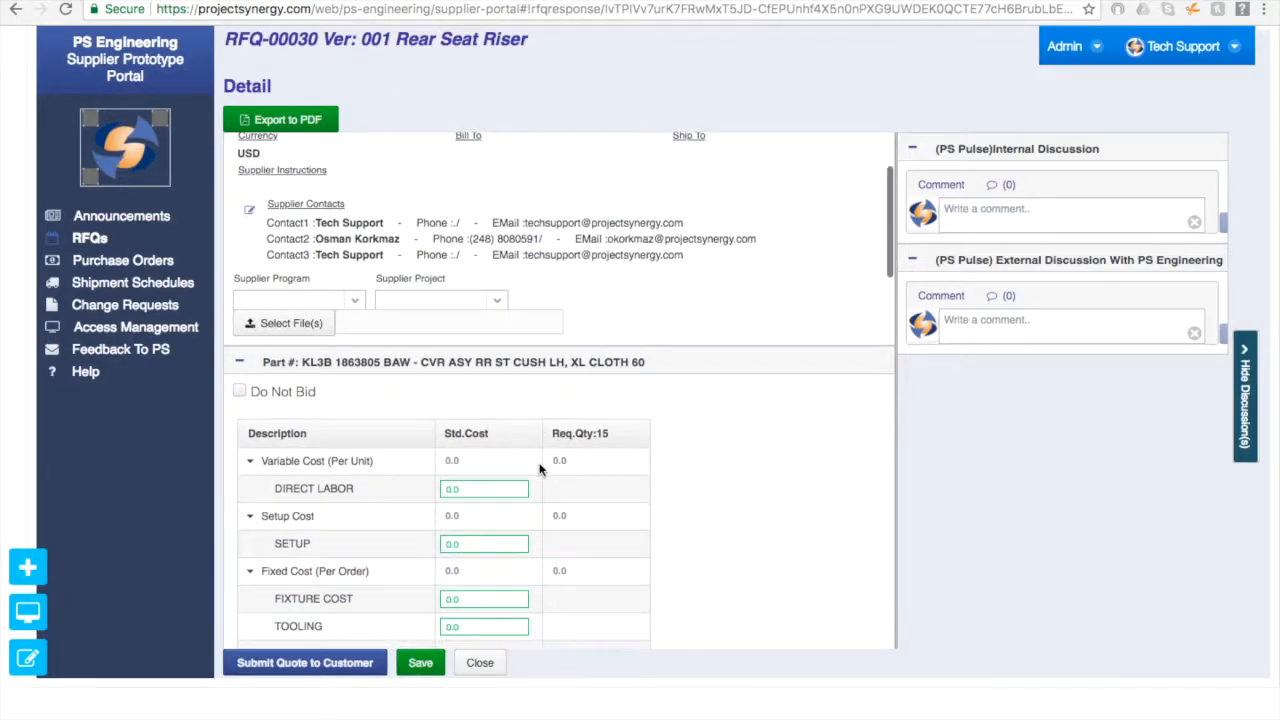
pyautogui.scroll(-14, 538, 468)
pyautogui.scroll(-15, 538, 468)
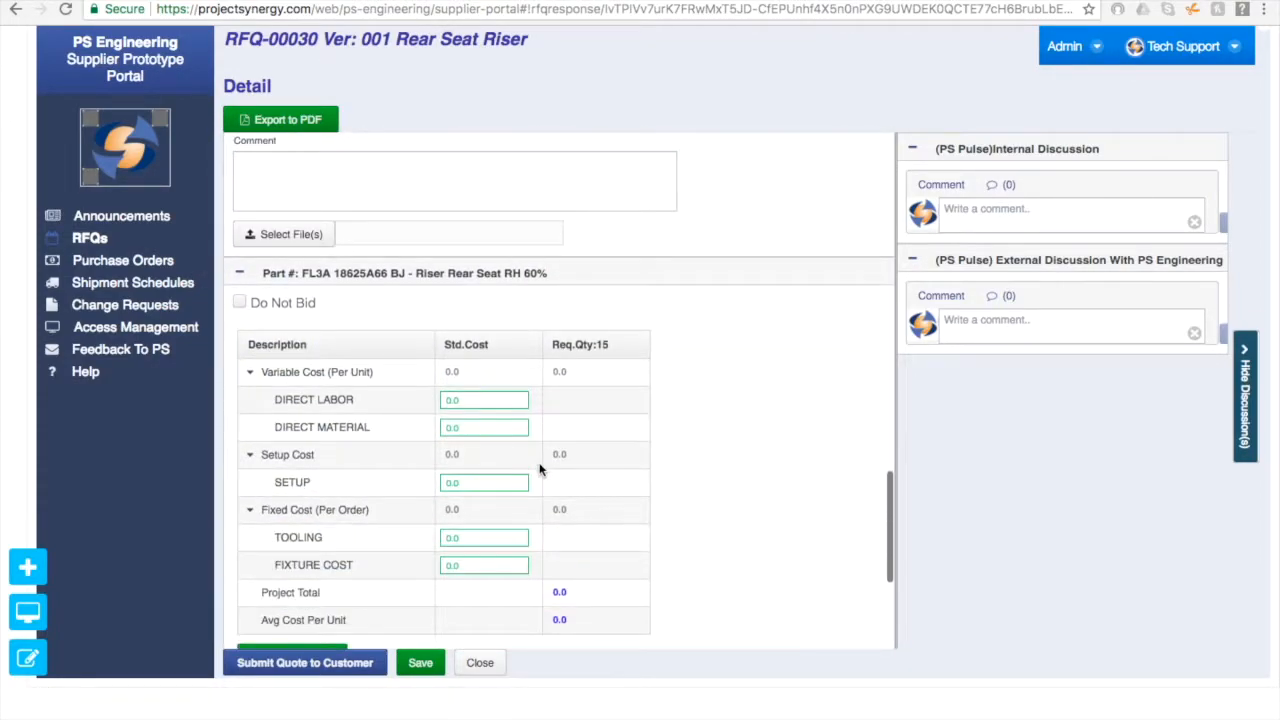
pyautogui.scroll(-2, 540, 469)
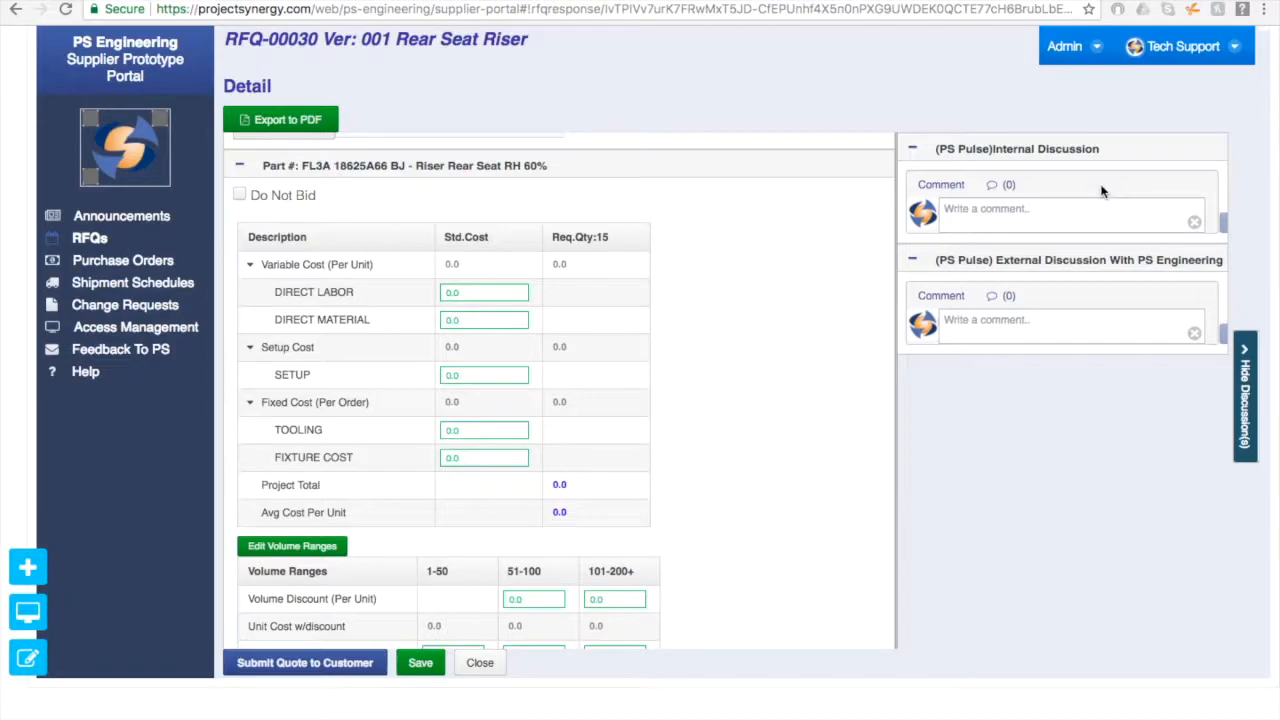
# Post the comment "Hello!" in the internal discussion of the RFQ
pyautogui.click(1066, 221)
pyautogui.write('Hello')
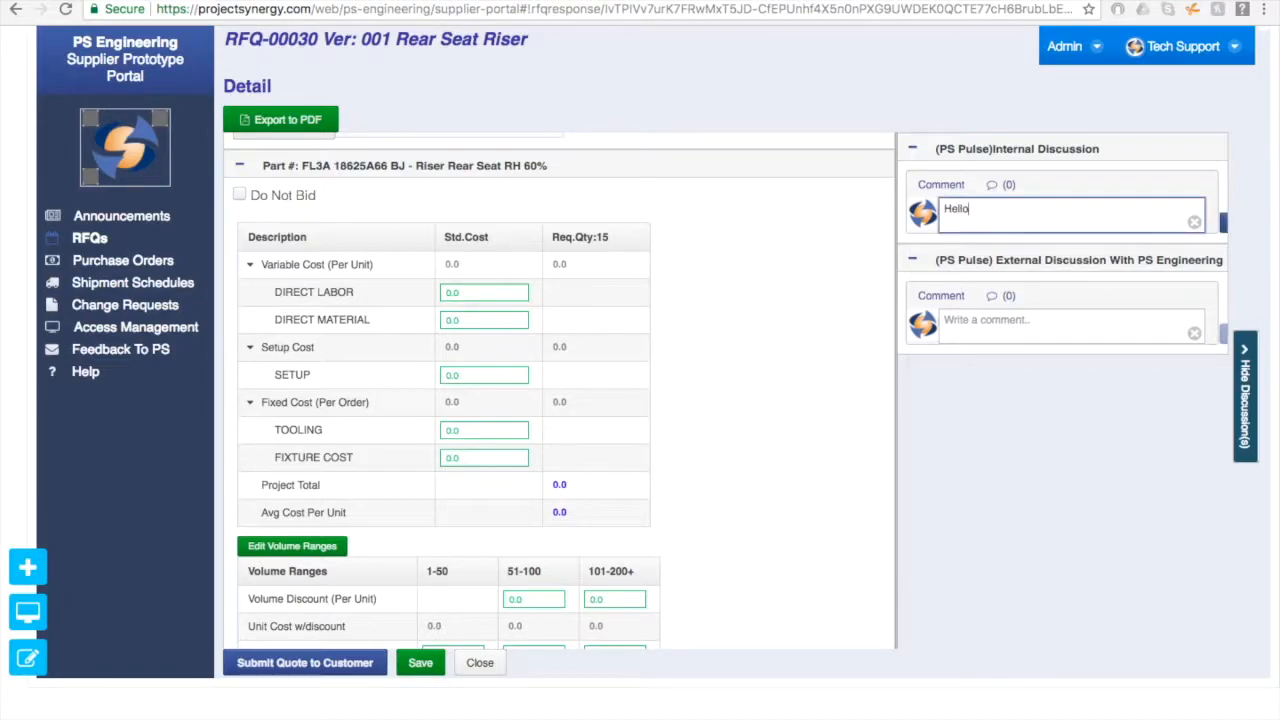
pyautogui.write('!')
pyautogui.press('Return')
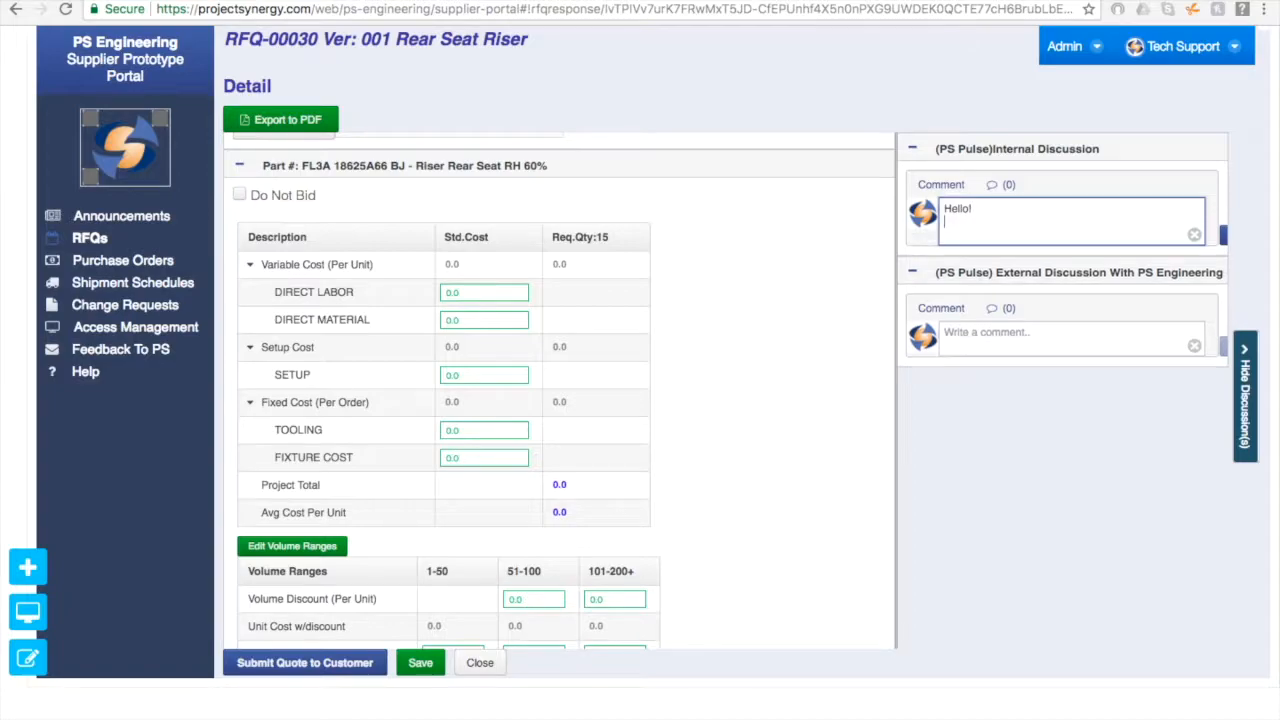
pyautogui.click(1215, 238)
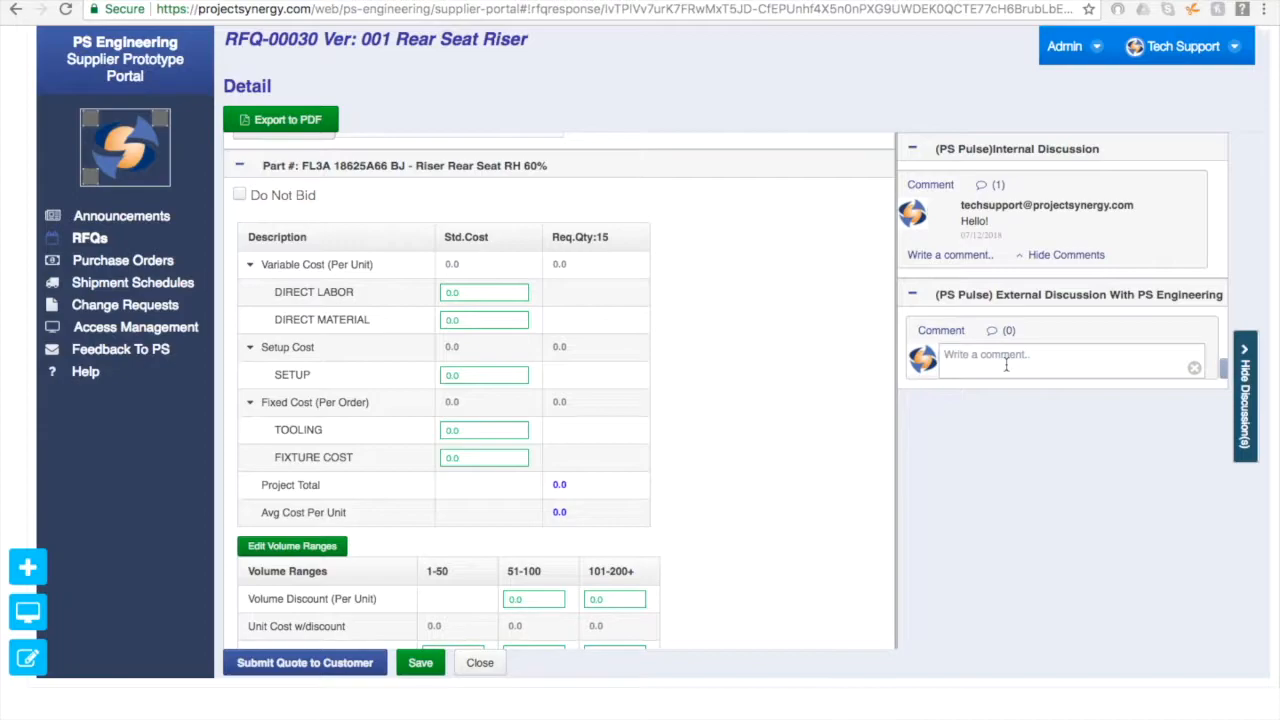
# Widen the discussion area and ask in the external discussion whether the response due August 3rd could be provided by August 5th
pyautogui.moveTo(897, 310); pyautogui.dragTo(850, 310)
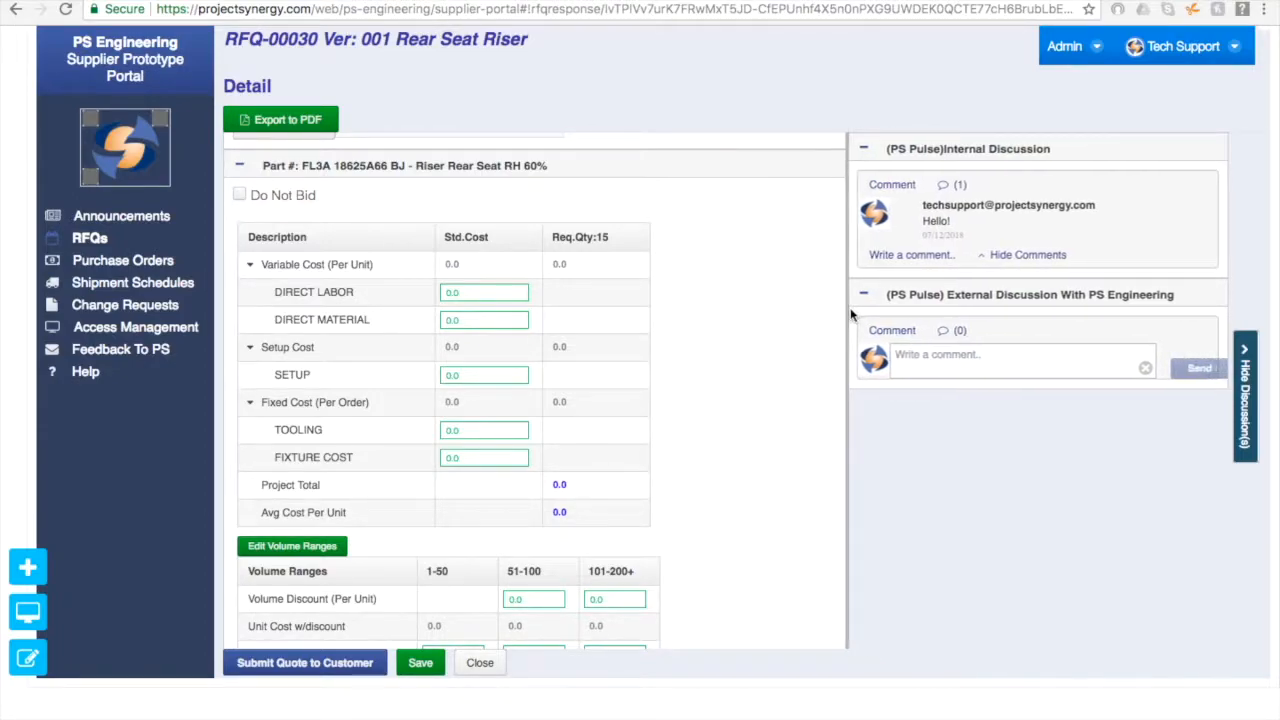
pyautogui.click(969, 359)
pyautogui.write('It seems like the Reply Due Date is scheduled for August 3rd. Could we provide the response by August 5th?')
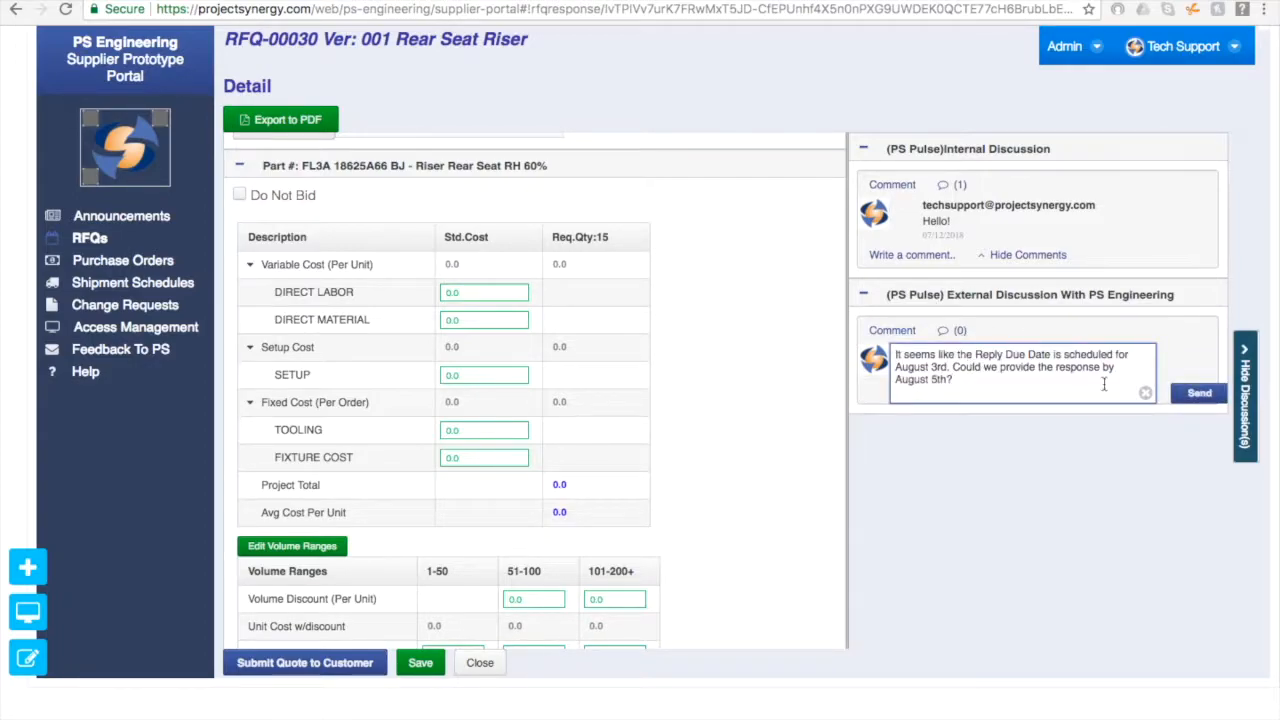
pyautogui.click(1182, 396)
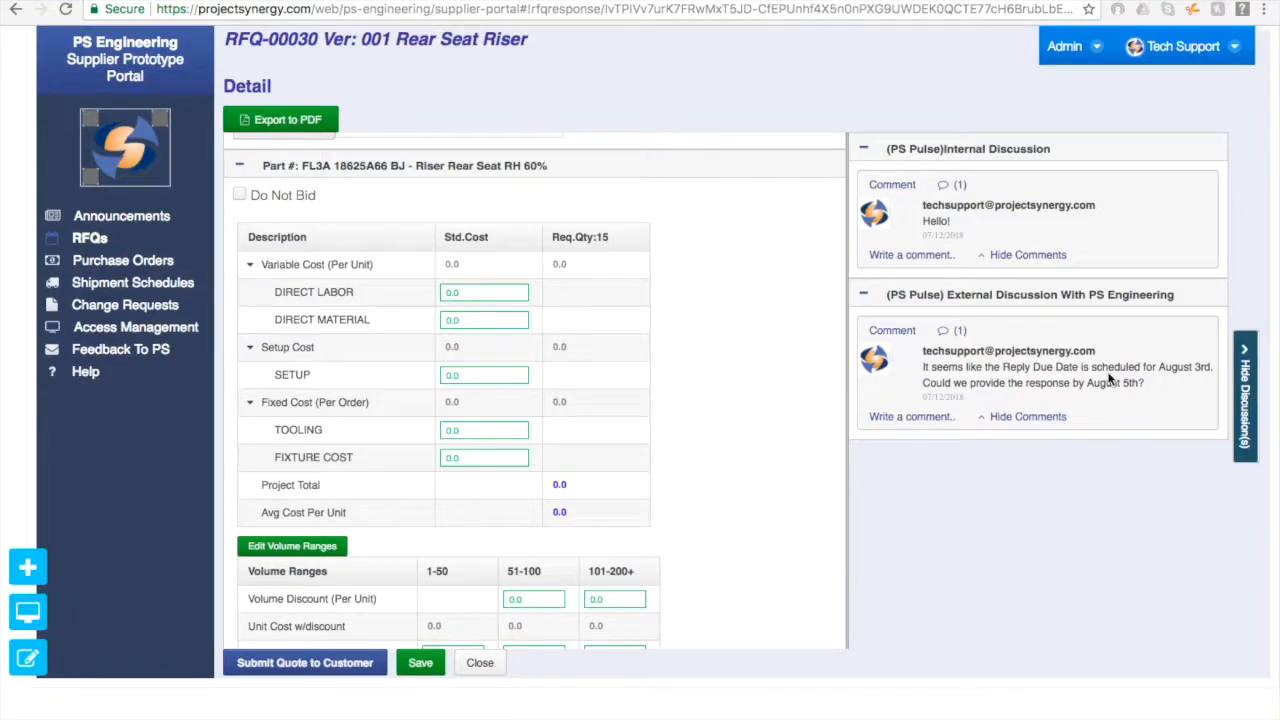
# Reopen RFQ-00030 from the RFQ list and recall its submitted quote
pyautogui.scroll(4, 626, 280)
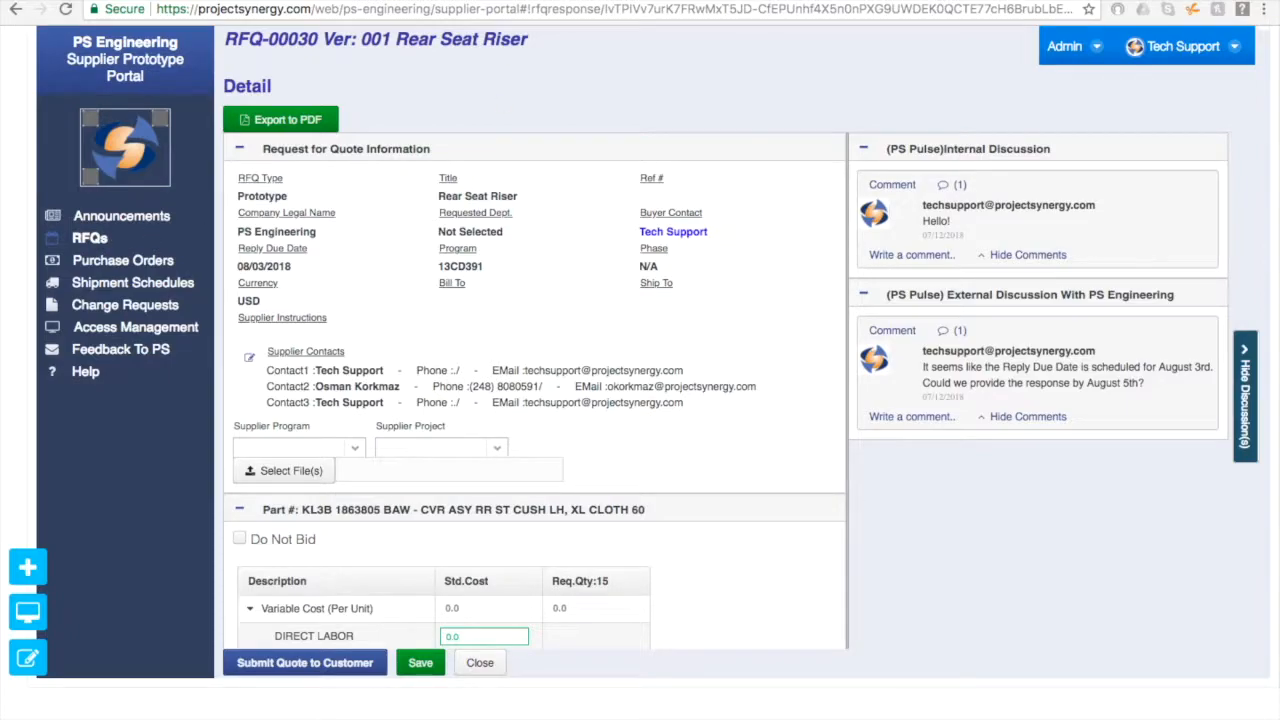
pyautogui.click(89, 238)
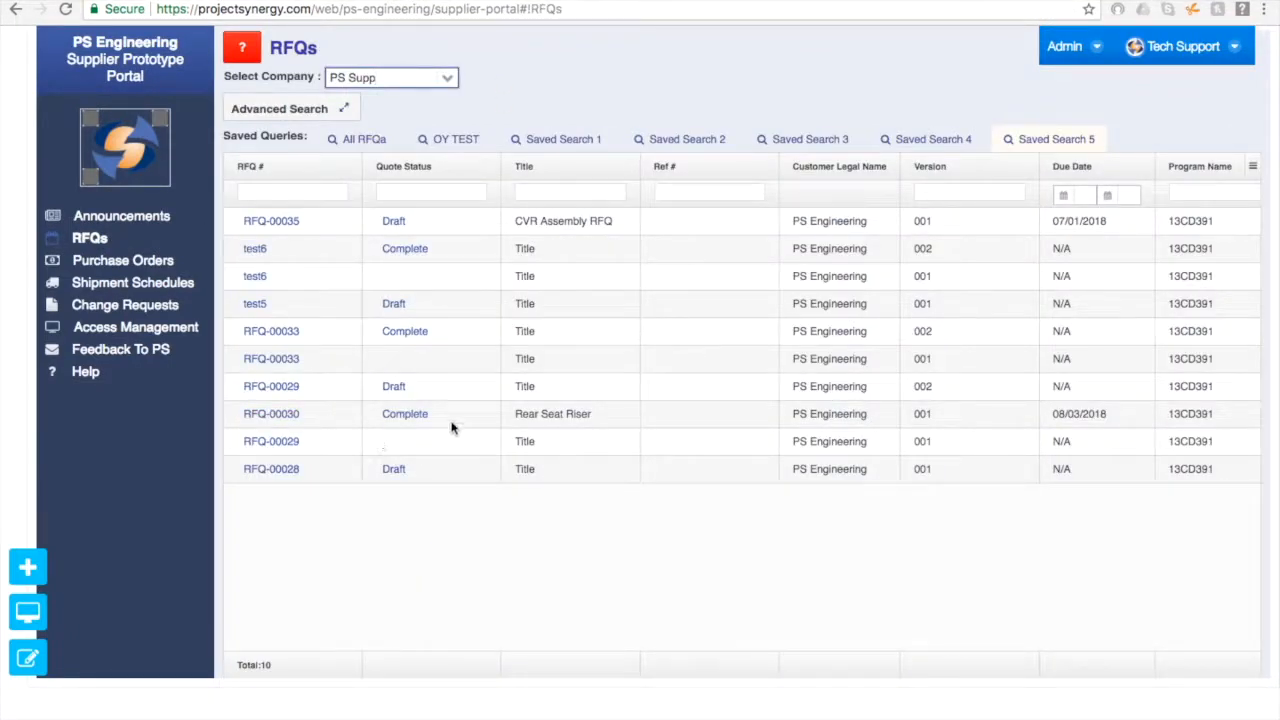
pyautogui.click(288, 418)
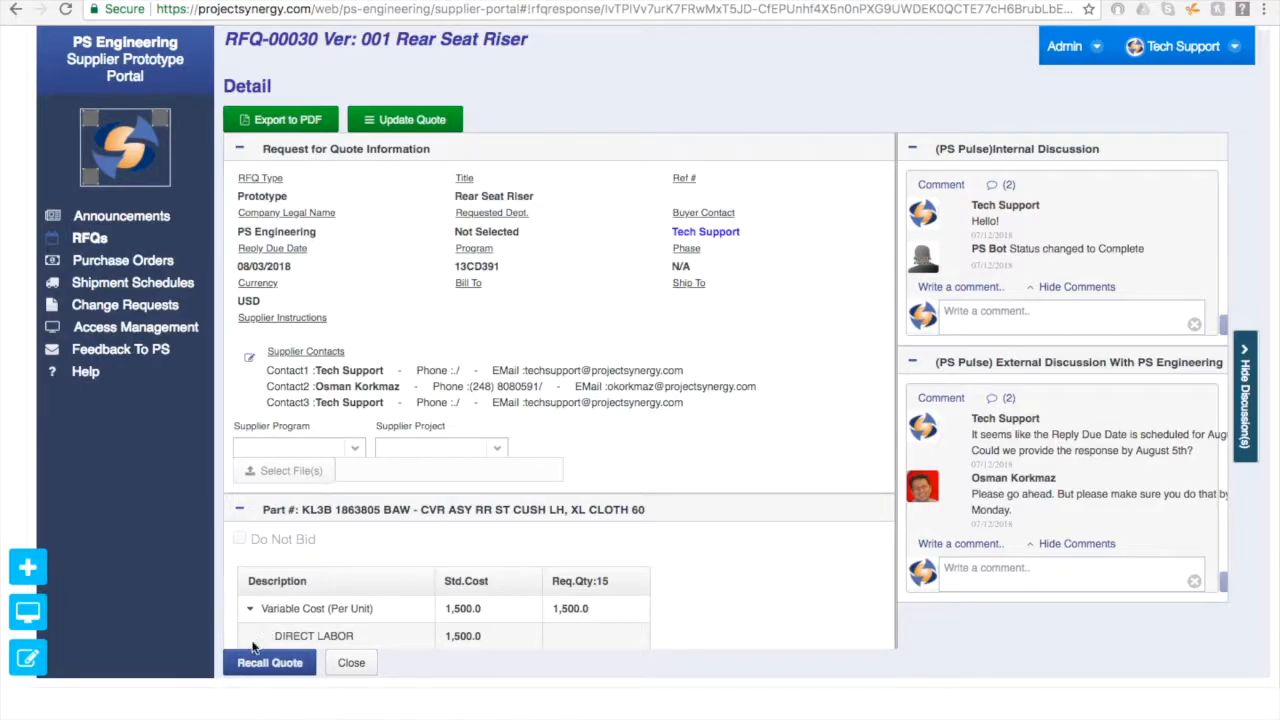
pyautogui.click(284, 666)
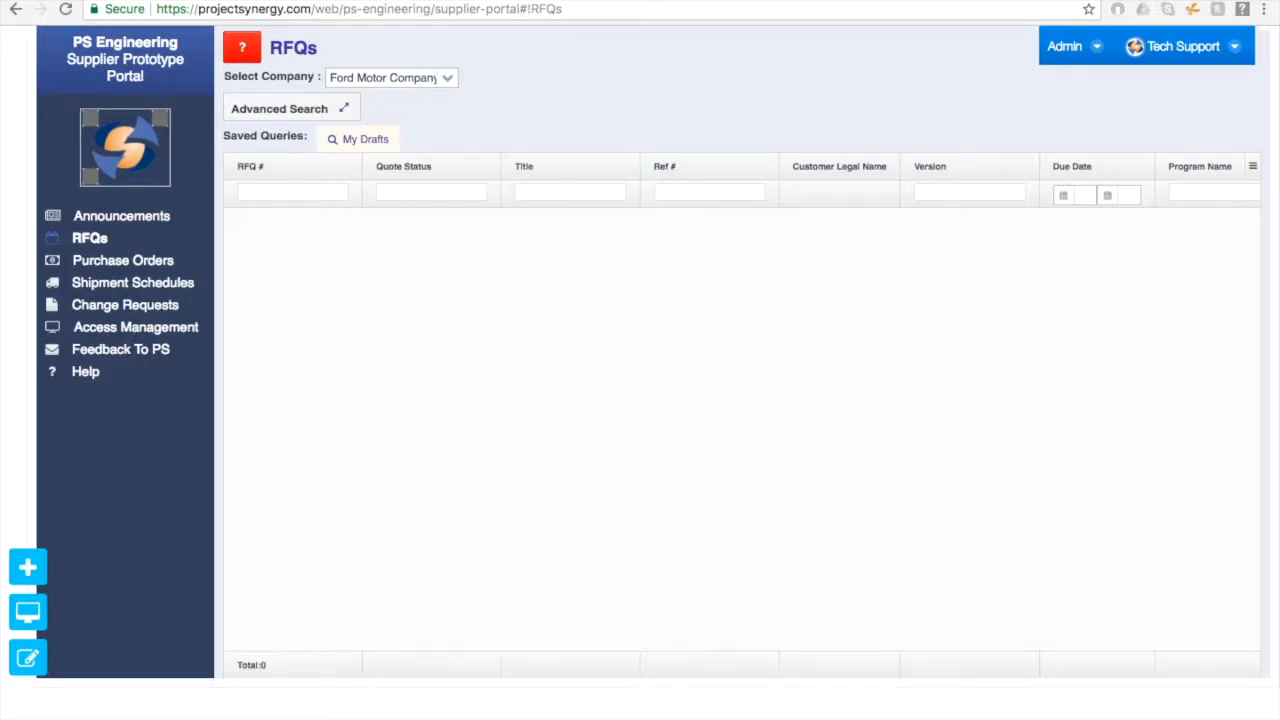
# Switch to Outlook and read the "Update Quote for RFQ-00030" email
pyautogui.click(409, 12)
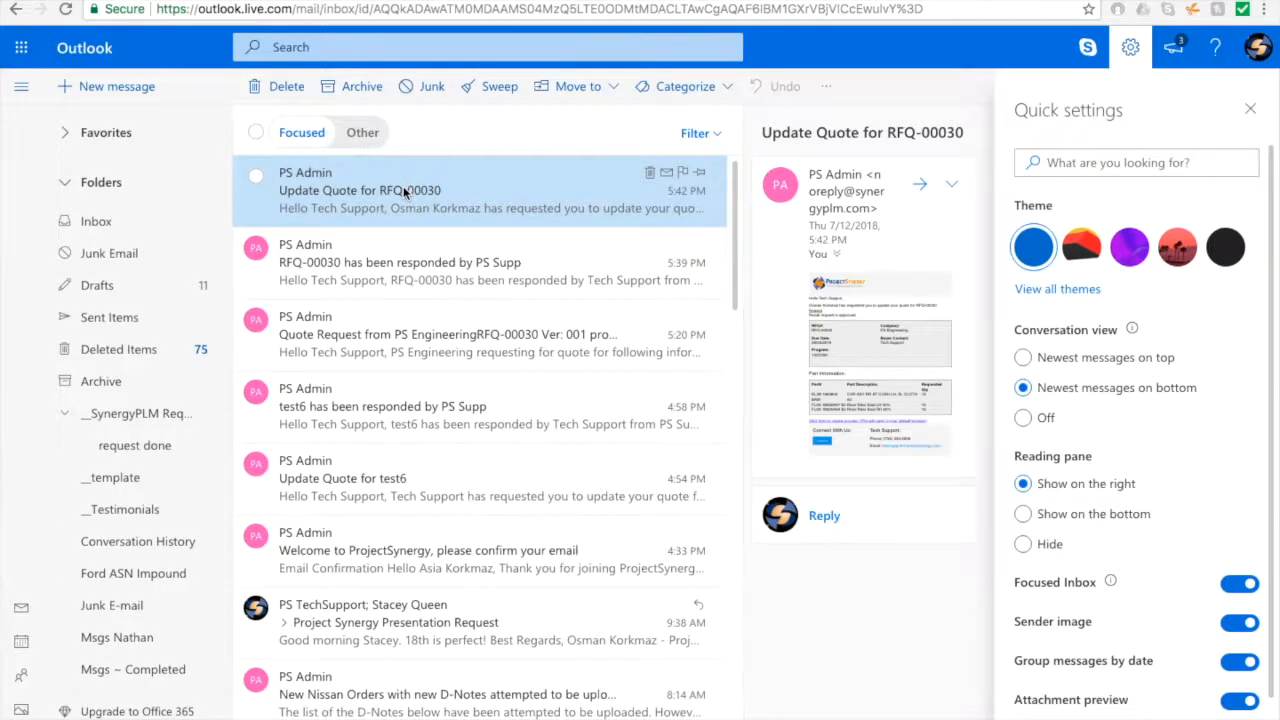
pyautogui.doubleClick(403, 188)
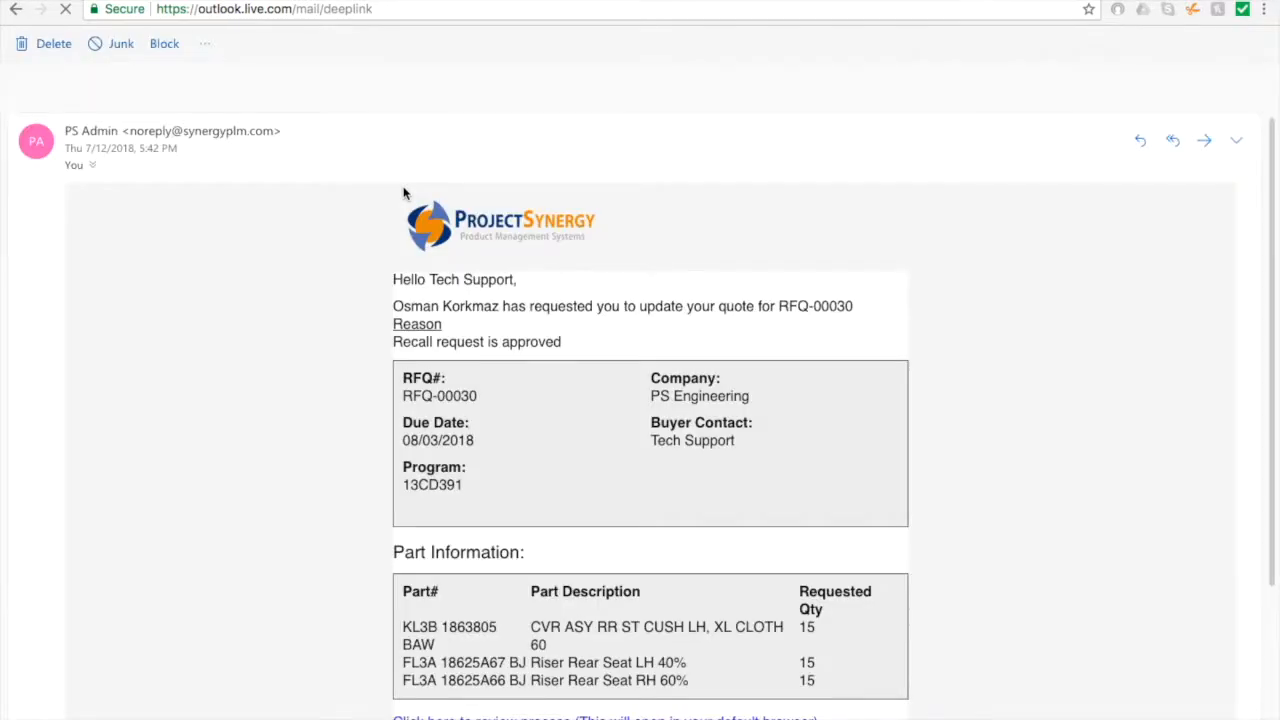
pyautogui.scroll(-2, 512, 364)
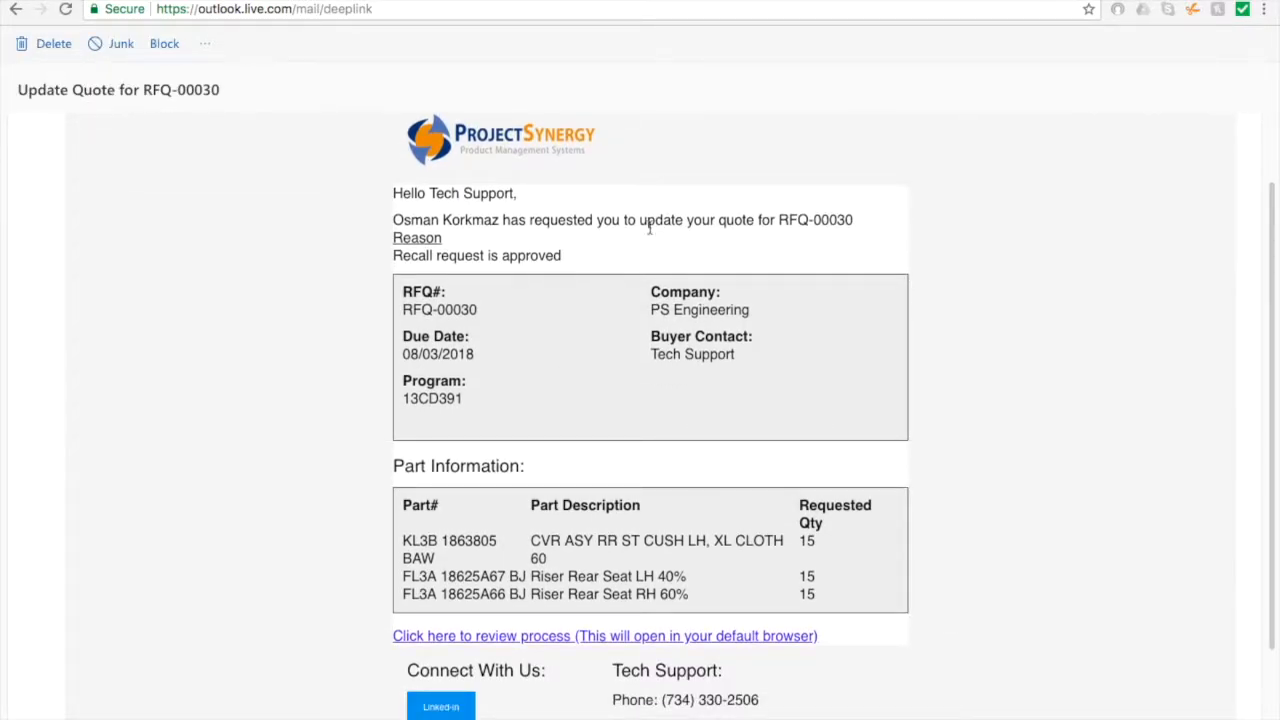
# Return to the supplier portal, reopen RFQ-00030 and clear Do Not Bid for part KL3B 1863805 BAW
pyautogui.click(205, 0)
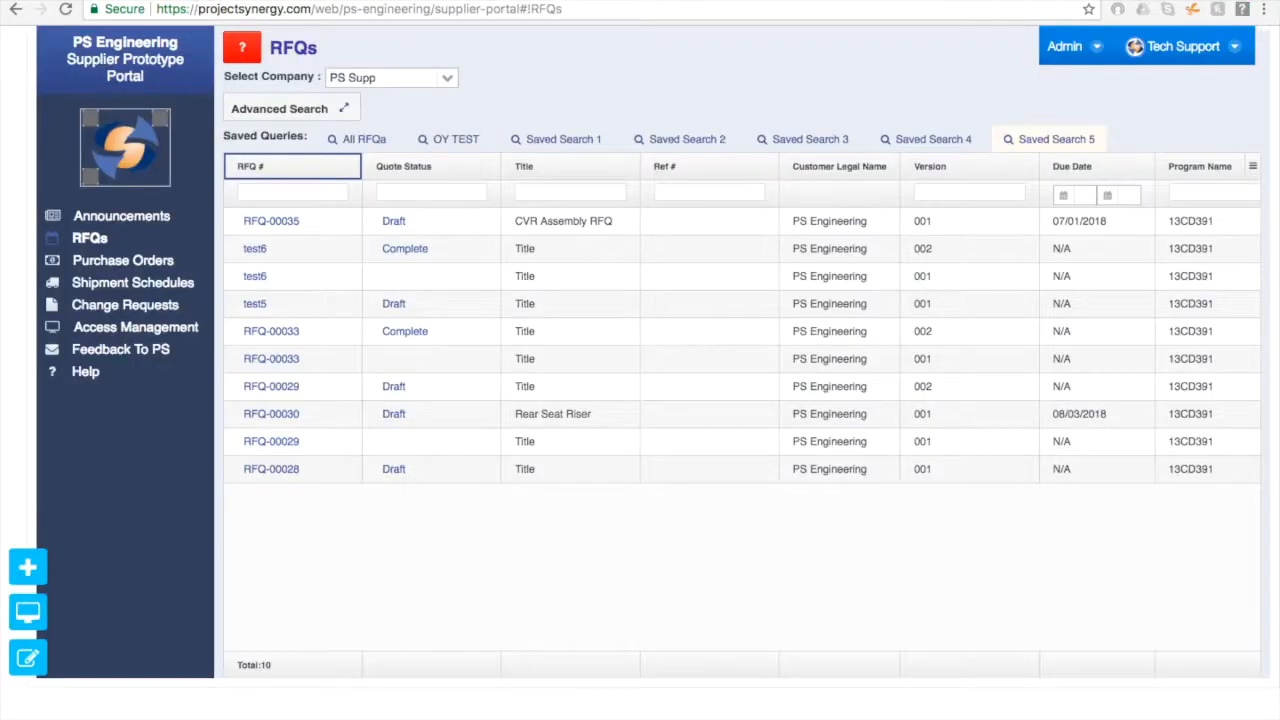
pyautogui.click(288, 420)
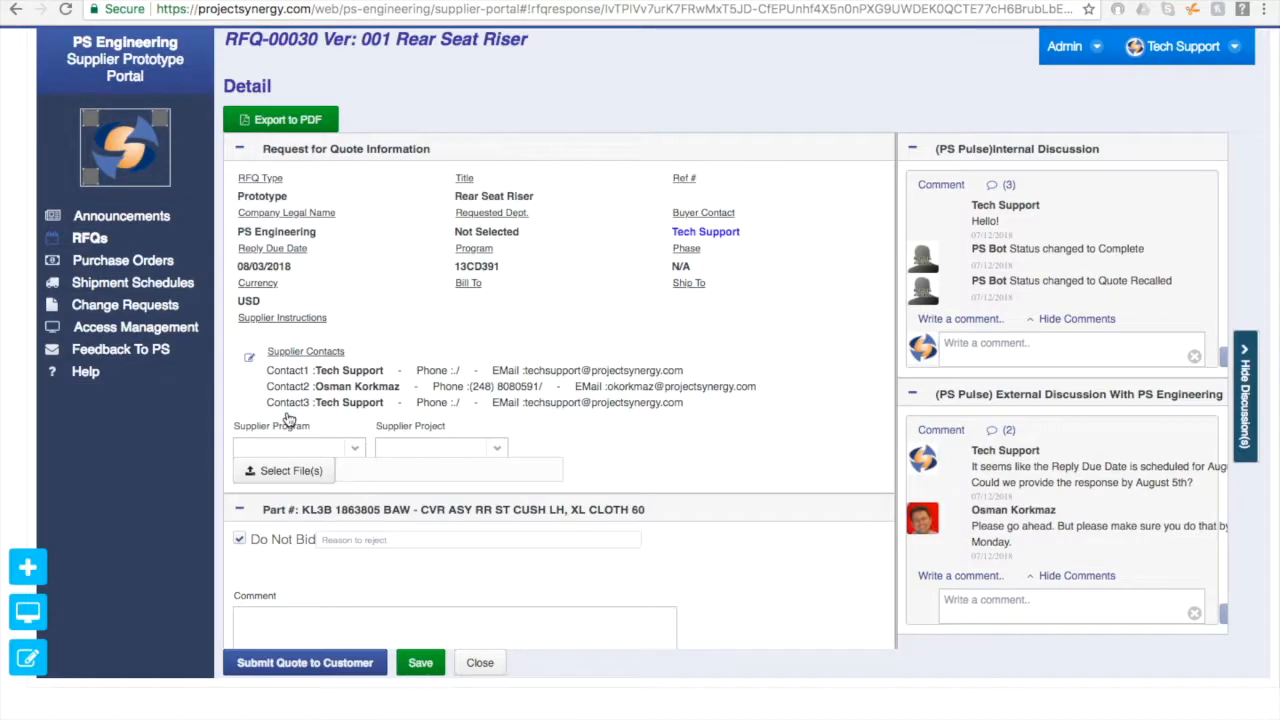
pyautogui.scroll(-5, 341, 362)
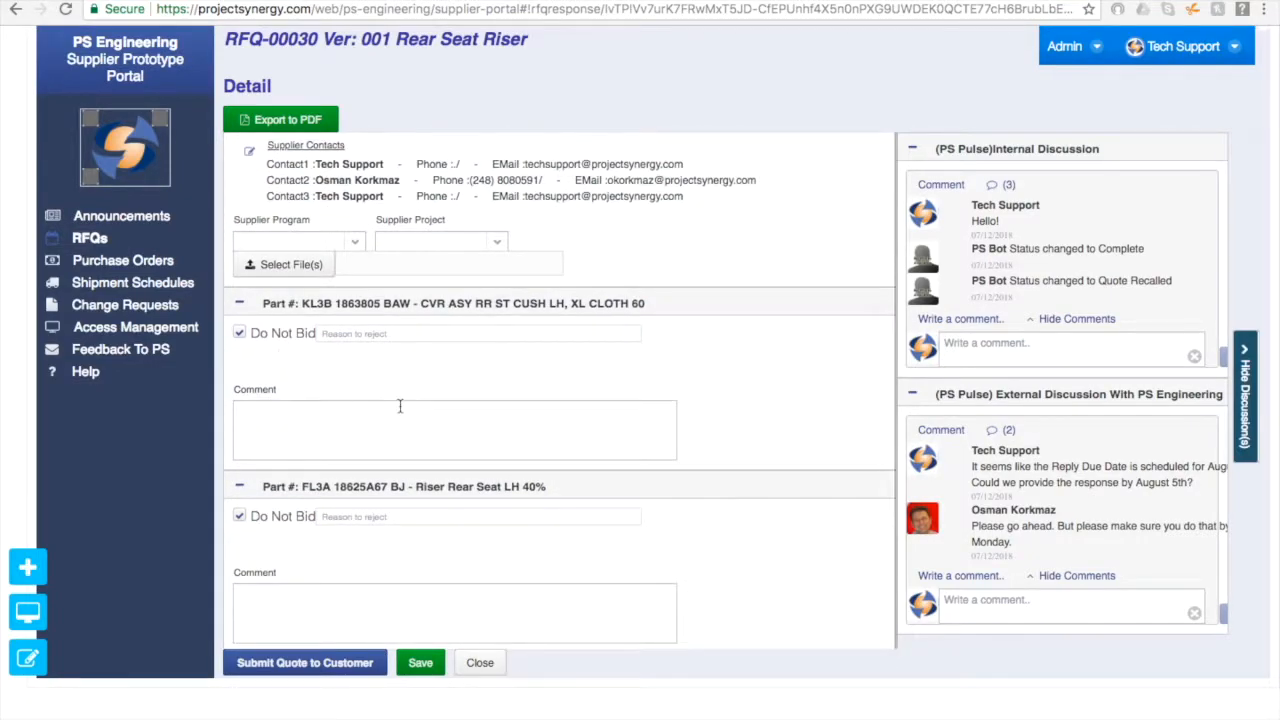
pyautogui.click(239, 332)
# Set the direct labor cost of part KL3B 1863805 BAW to 400 and submit the quote to the customer
pyautogui.click(493, 432)
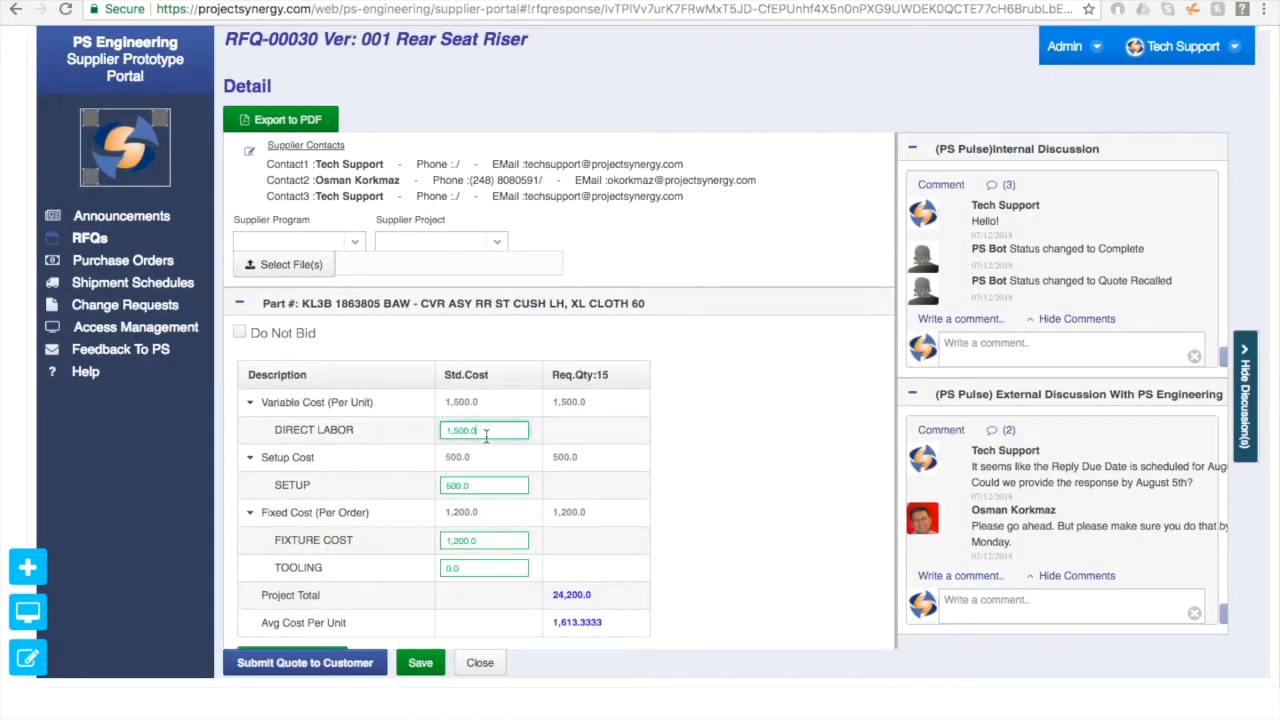
pyautogui.write('400')
pyautogui.click(350, 665)
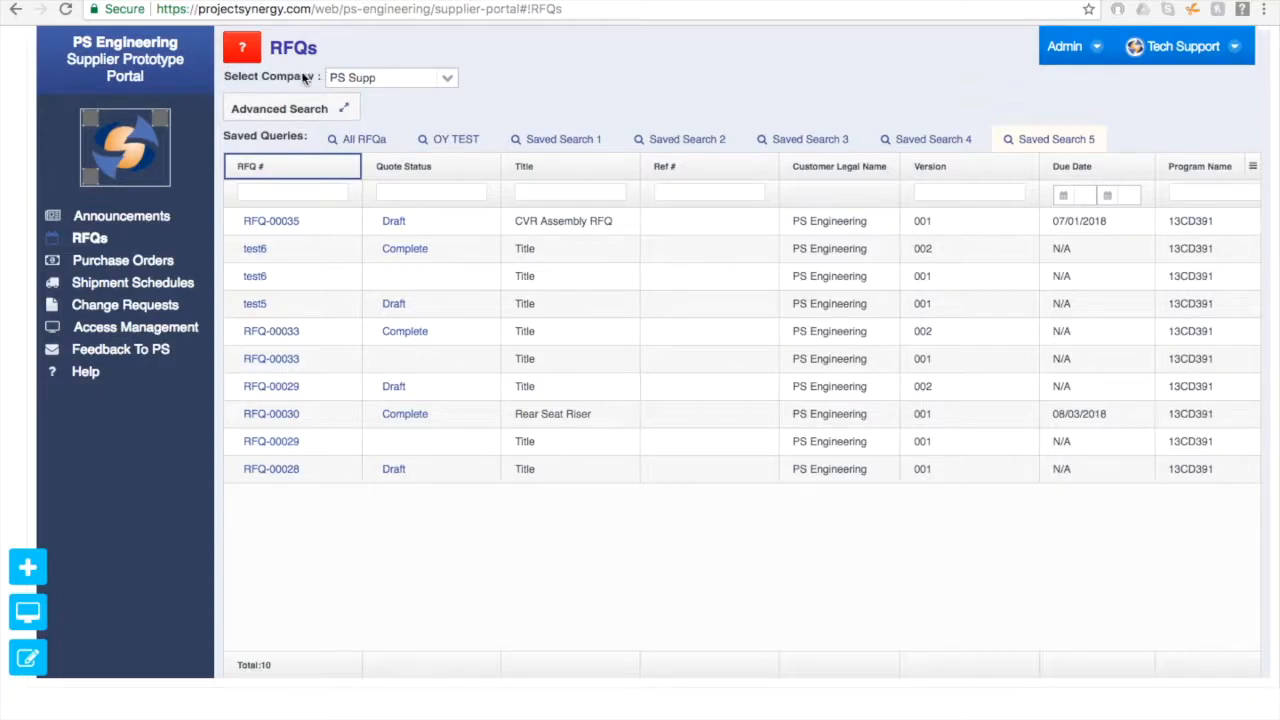
# Set the advanced RFQ search criteria to RFQ number 00030, status Draft and the third listed requestor
pyautogui.click(346, 110)
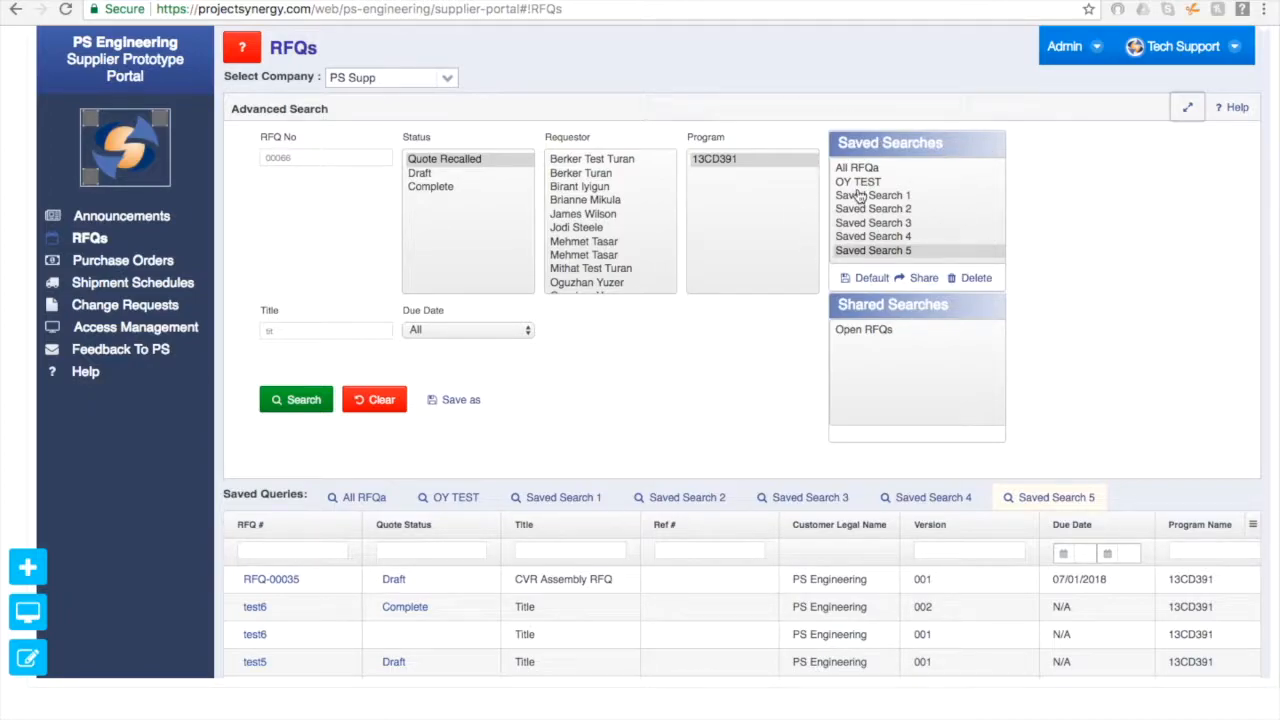
pyautogui.click(360, 158)
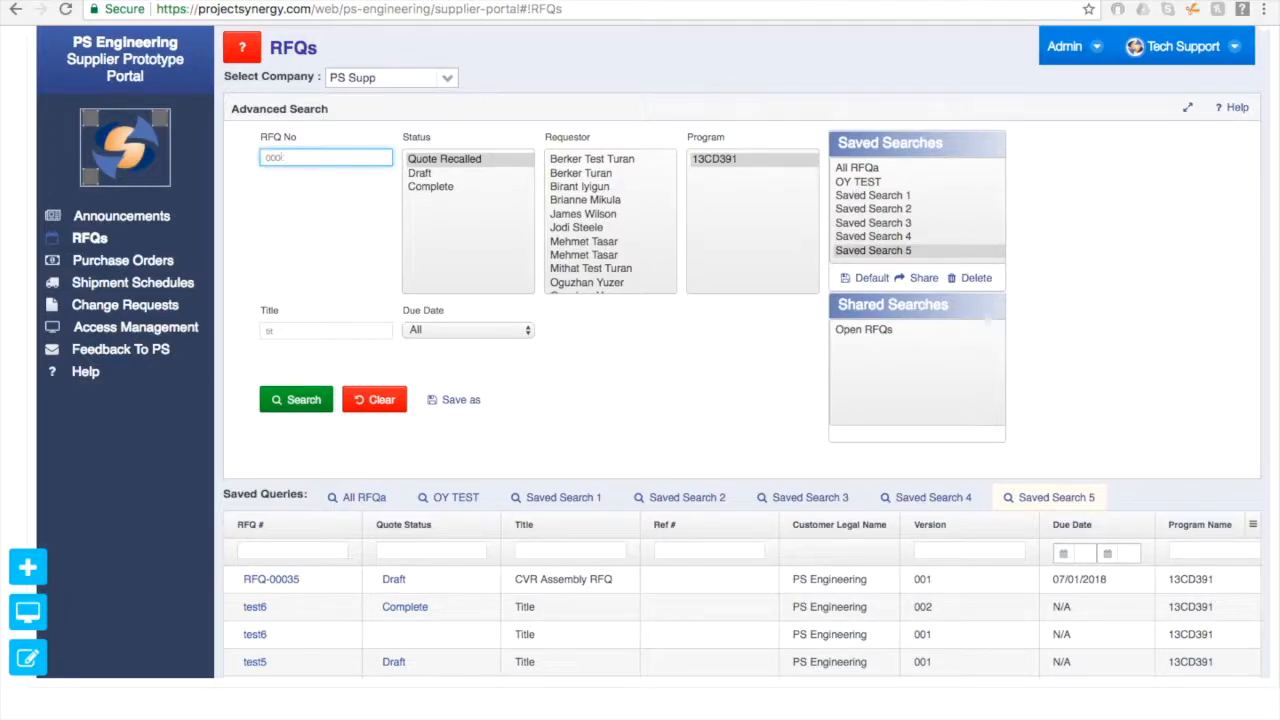
pyautogui.click(419, 174)
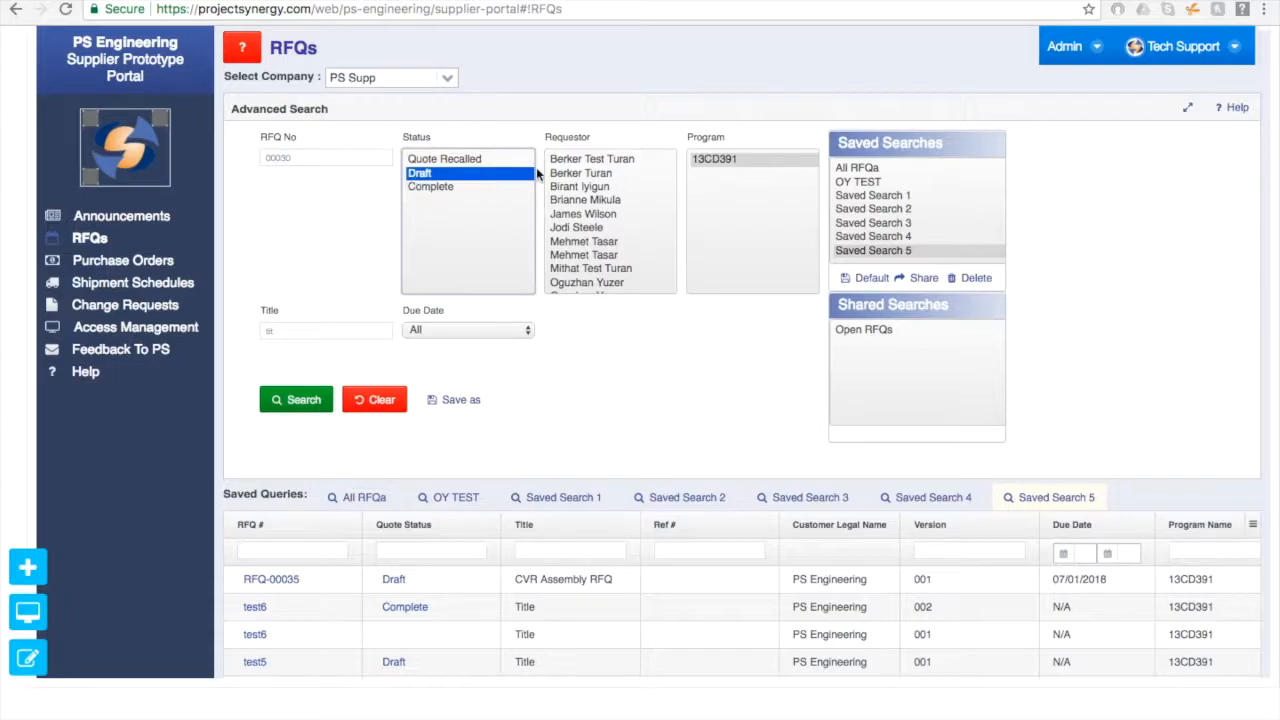
pyautogui.click(606, 187)
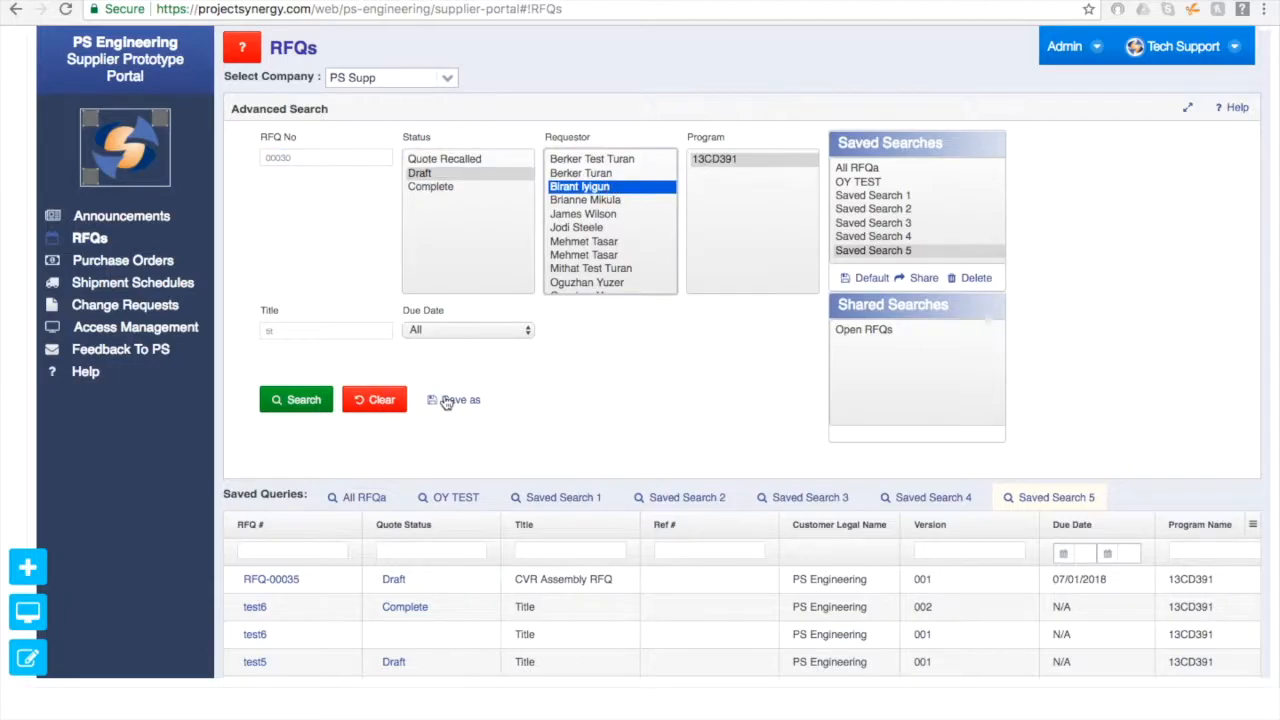
# Save the search criteria as "Saved Search 6"
pyautogui.click(447, 400)
pyautogui.click(670, 396)
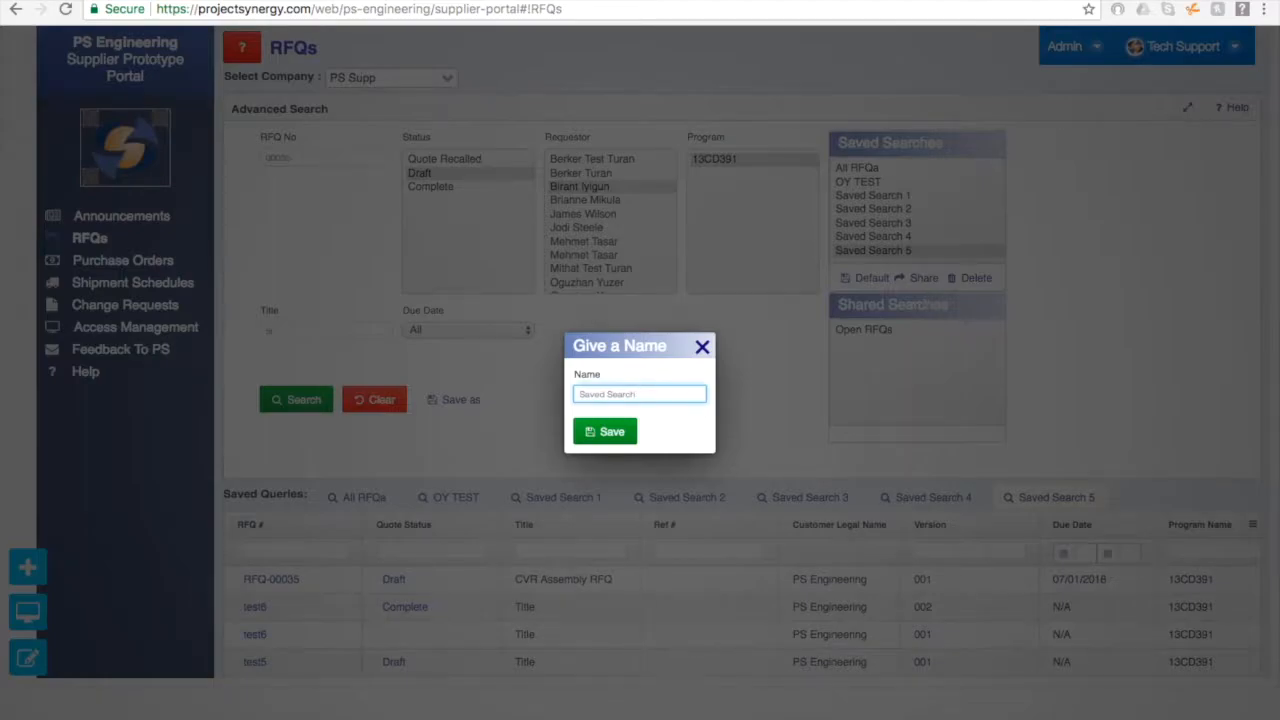
pyautogui.click(615, 433)
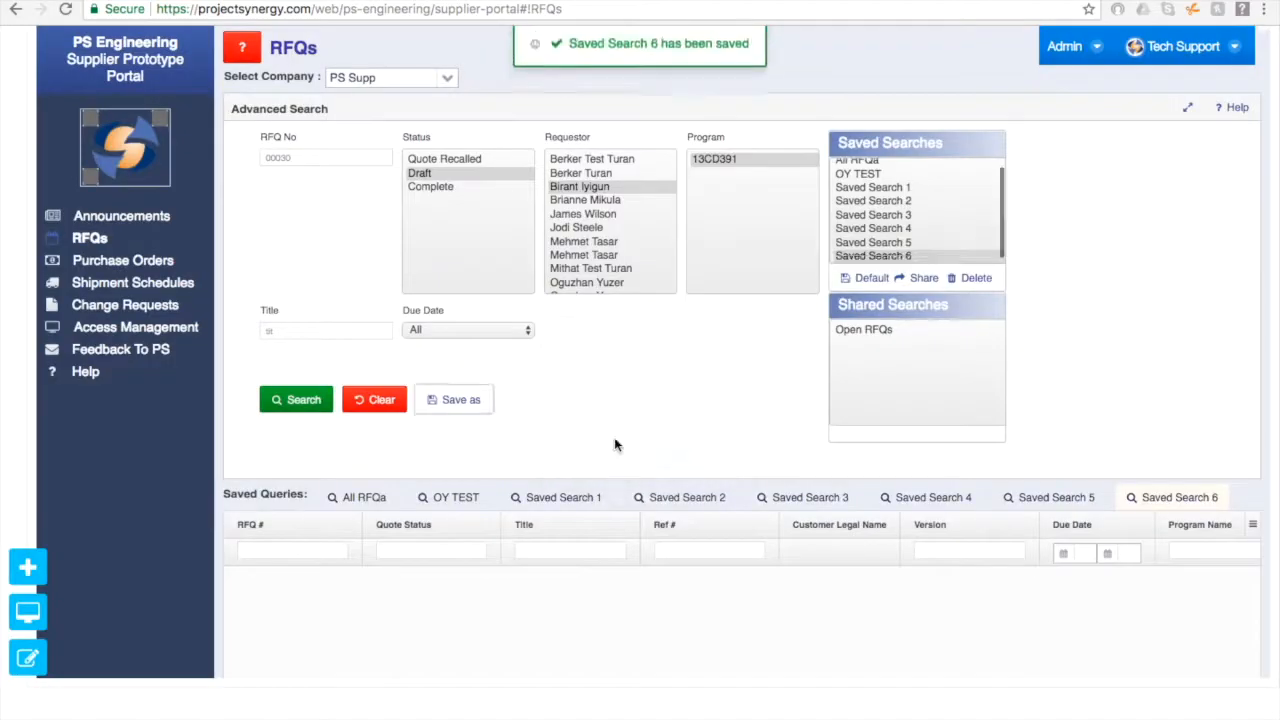